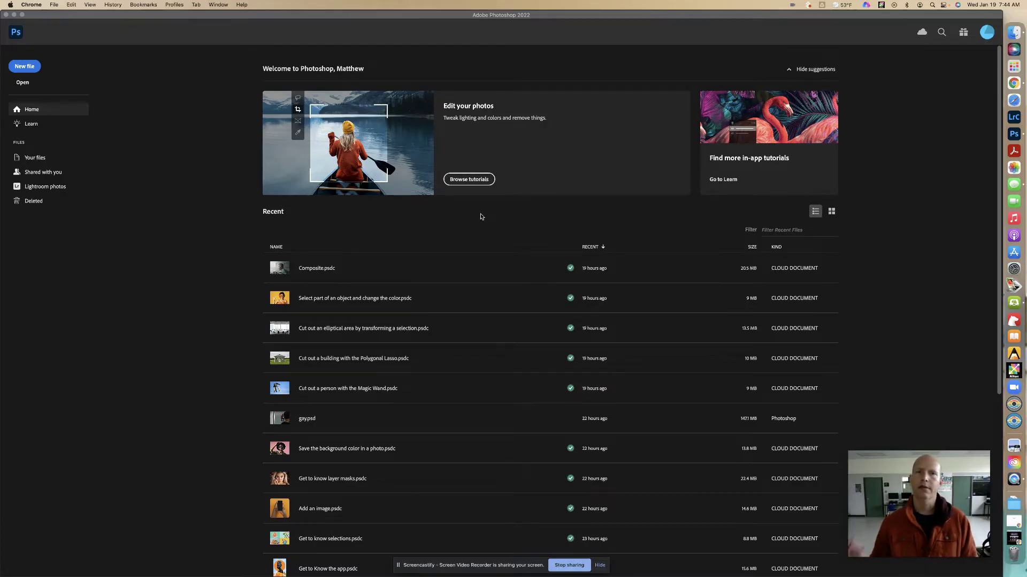
- Filter tutorials to All categories and Beginner, then open 'Brighten a dark photo to reveal details'
left_click(469, 181)
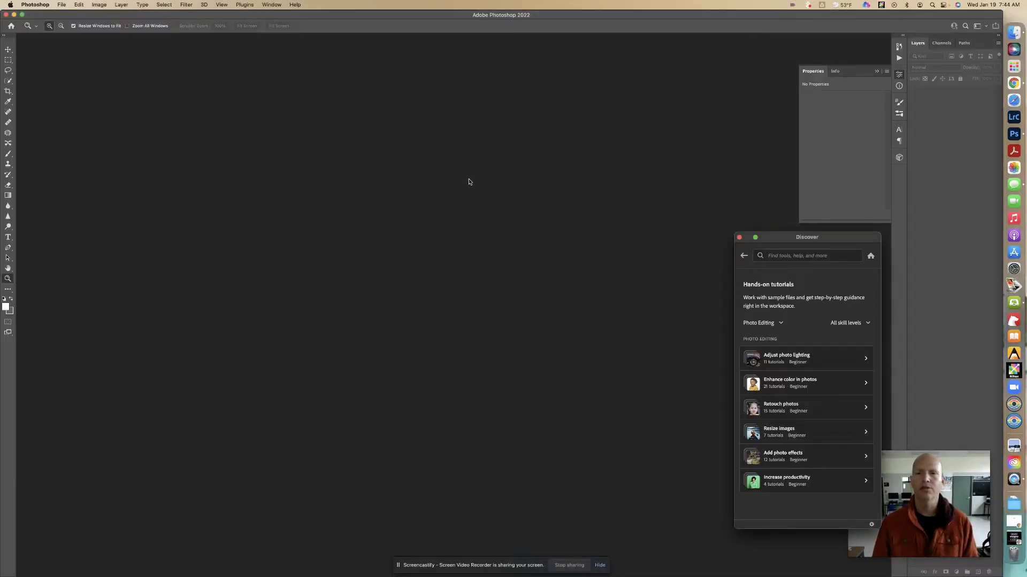
left_click(765, 324)
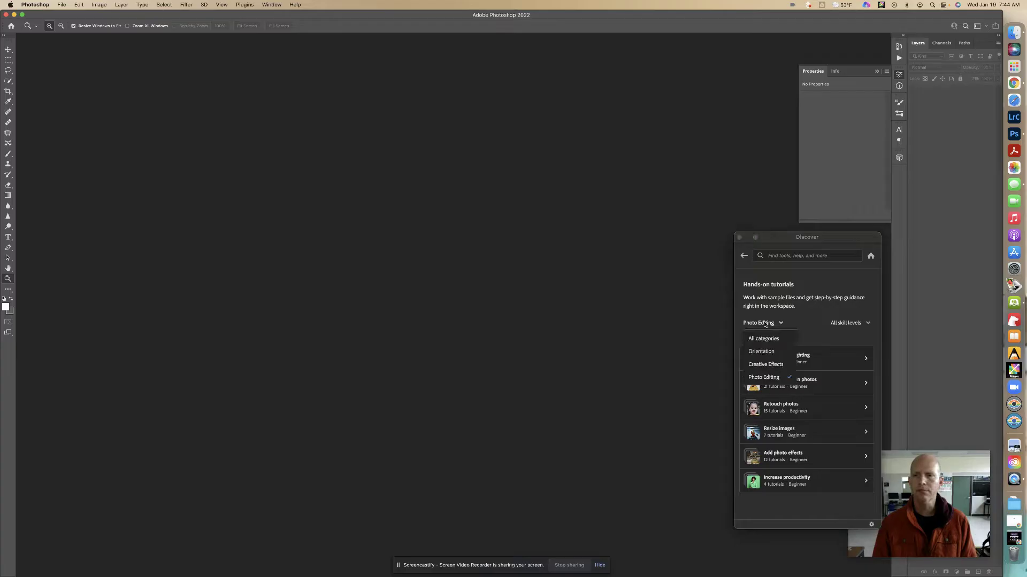
left_click(763, 339)
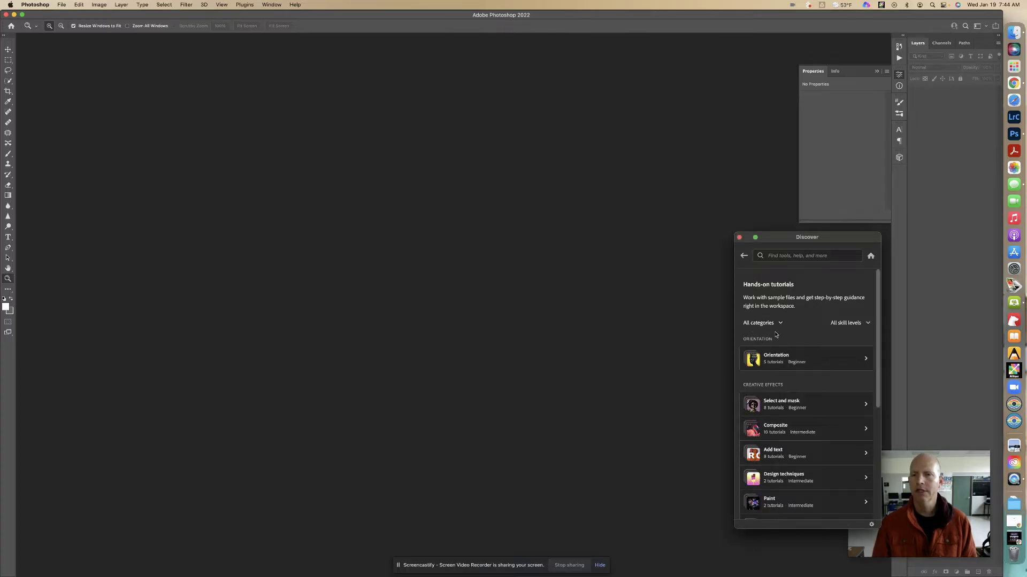
left_click(843, 324)
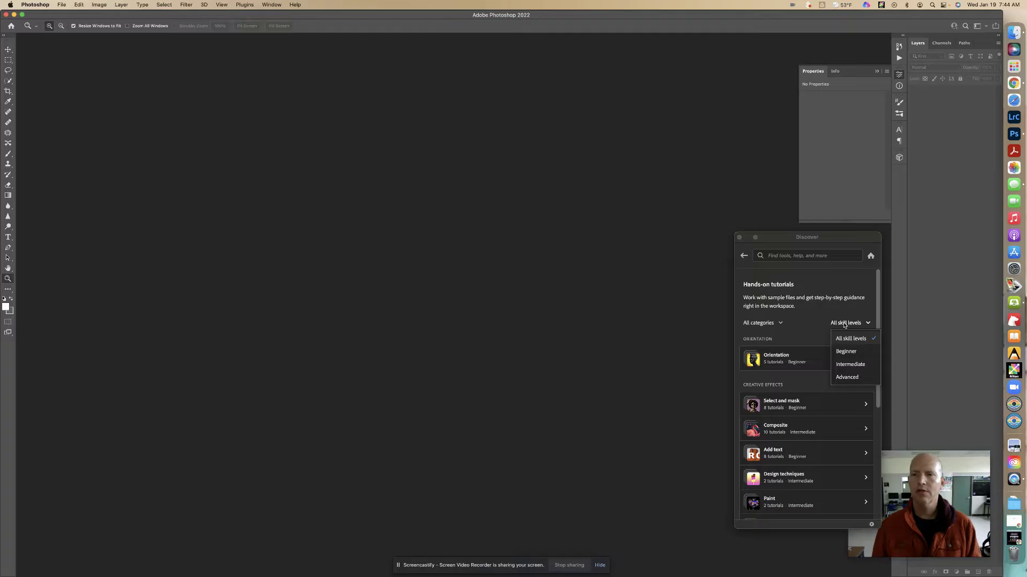
left_click(845, 354)
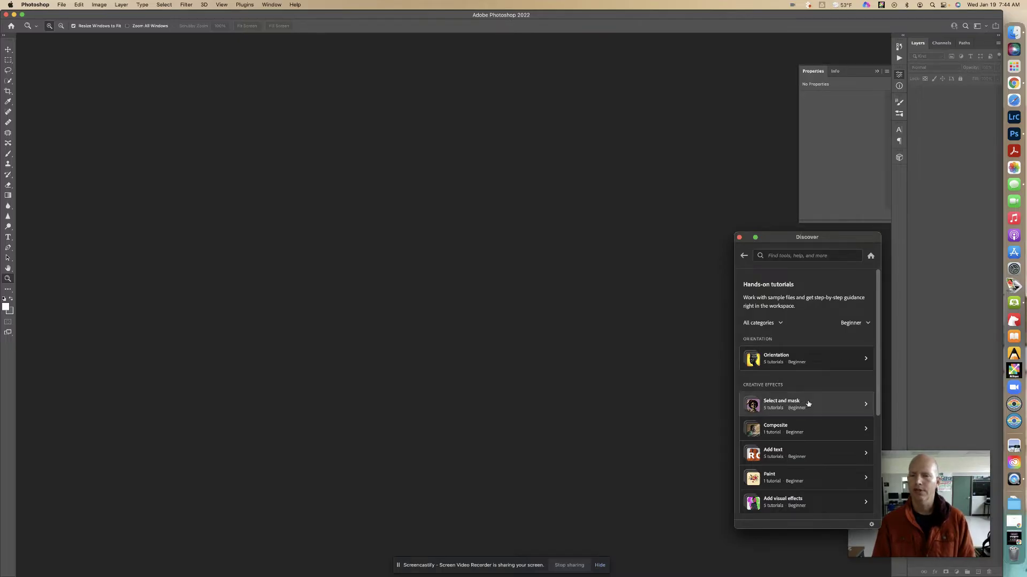
scroll(803, 404, "down", 1)
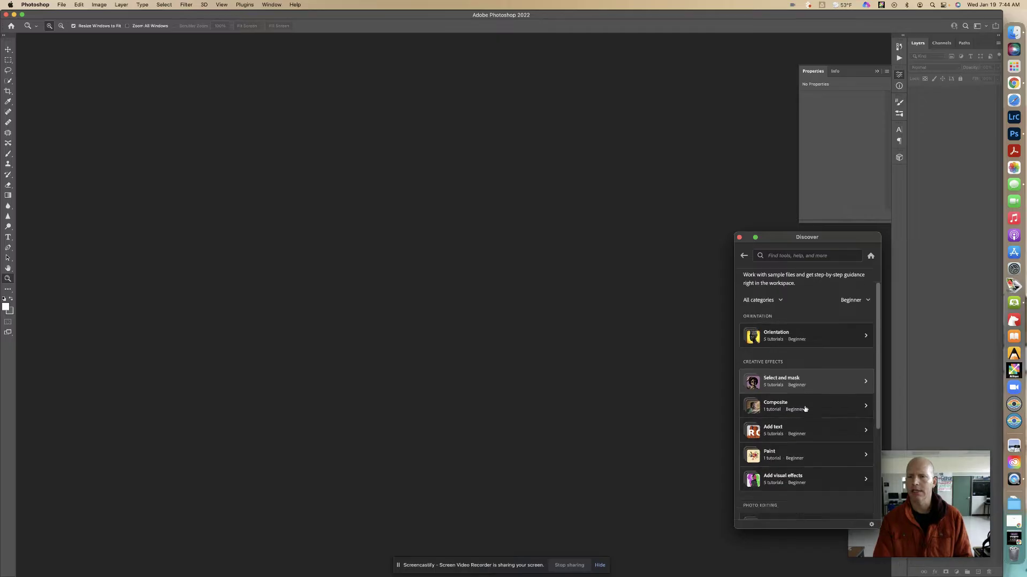
scroll(798, 397, "down", 3)
scroll(794, 389, "down", 2)
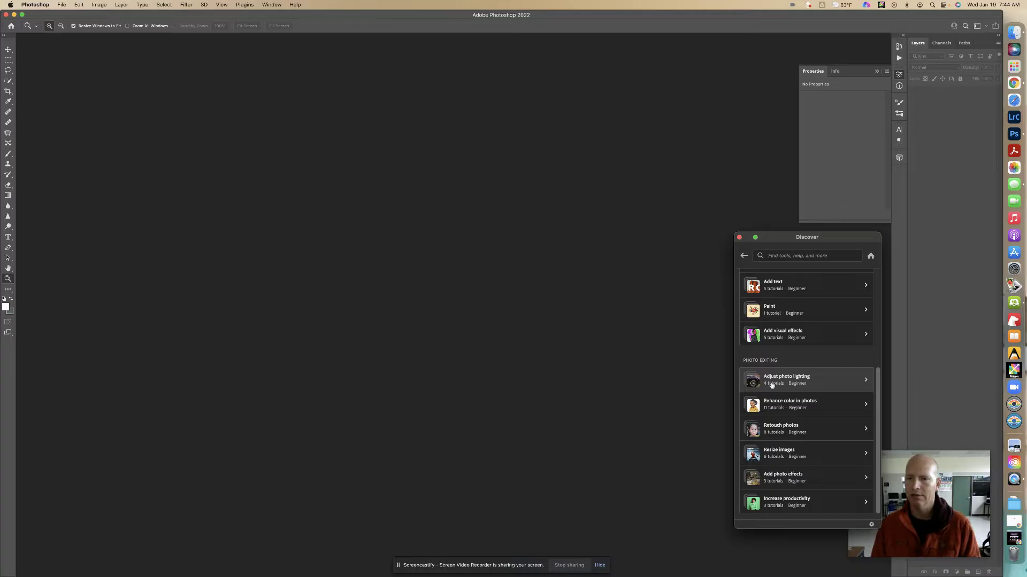
left_click(820, 384)
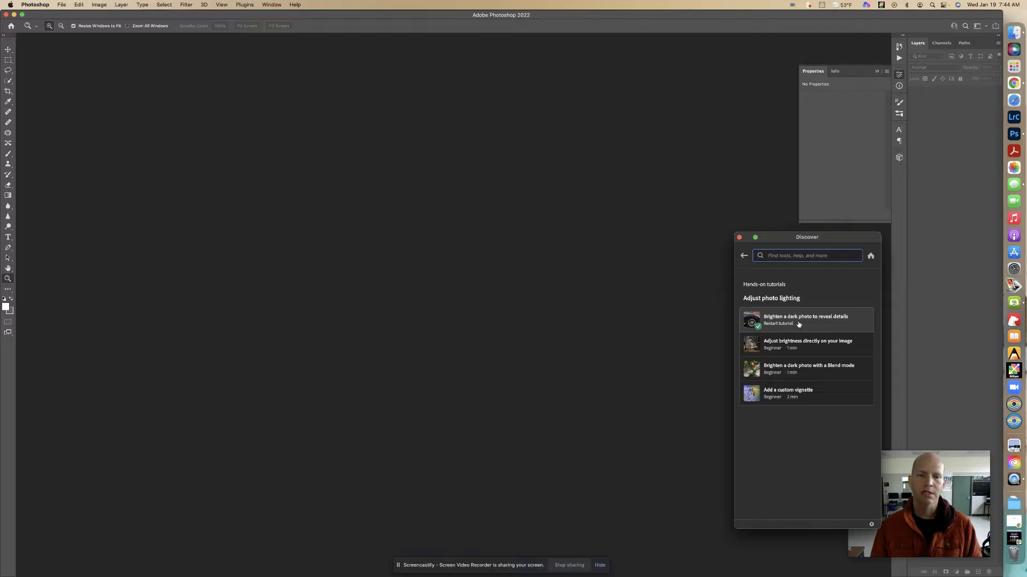
left_click(798, 324)
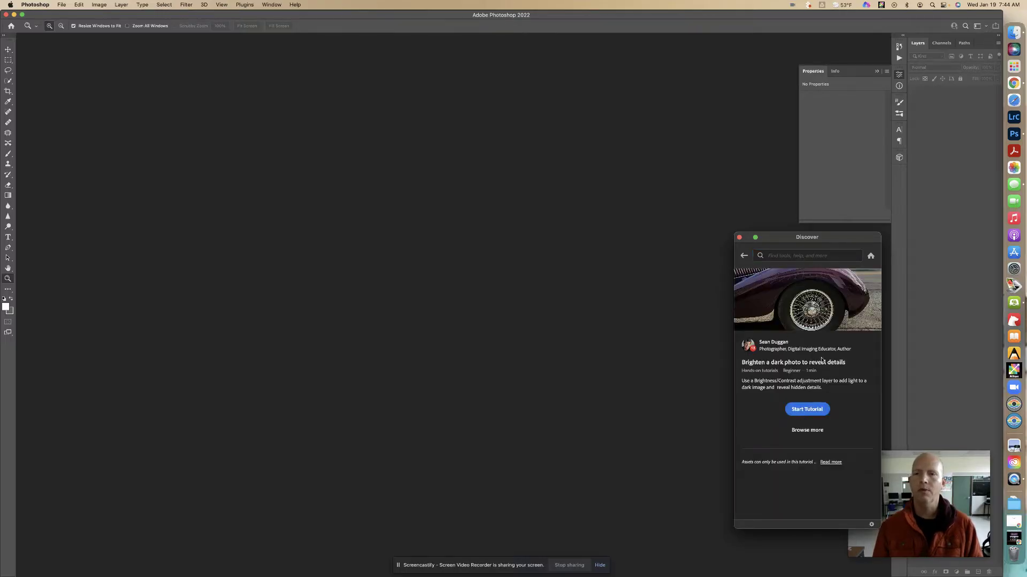
- Start the 'Brighten a dark photo to reveal details' tutorial
left_click(805, 410)
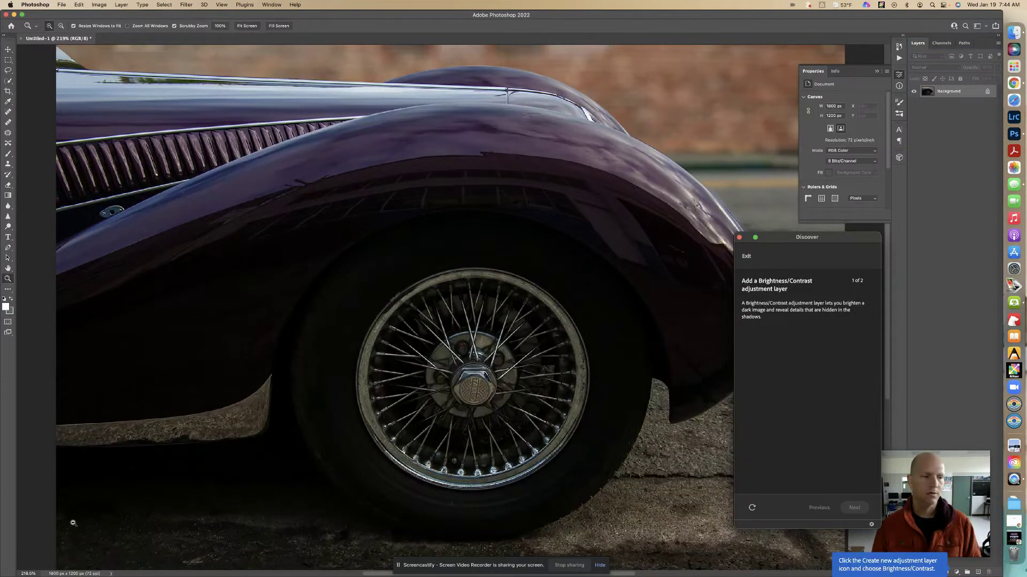
- Set the car photo's magnification to 100% and scroll across the canvas
left_click(29, 573)
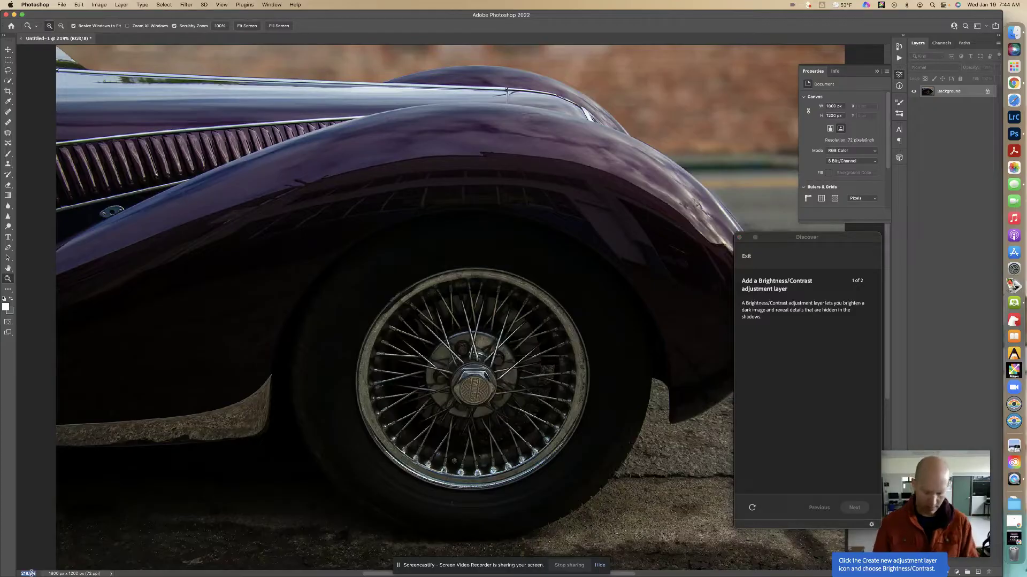
type("100")
key("Return")
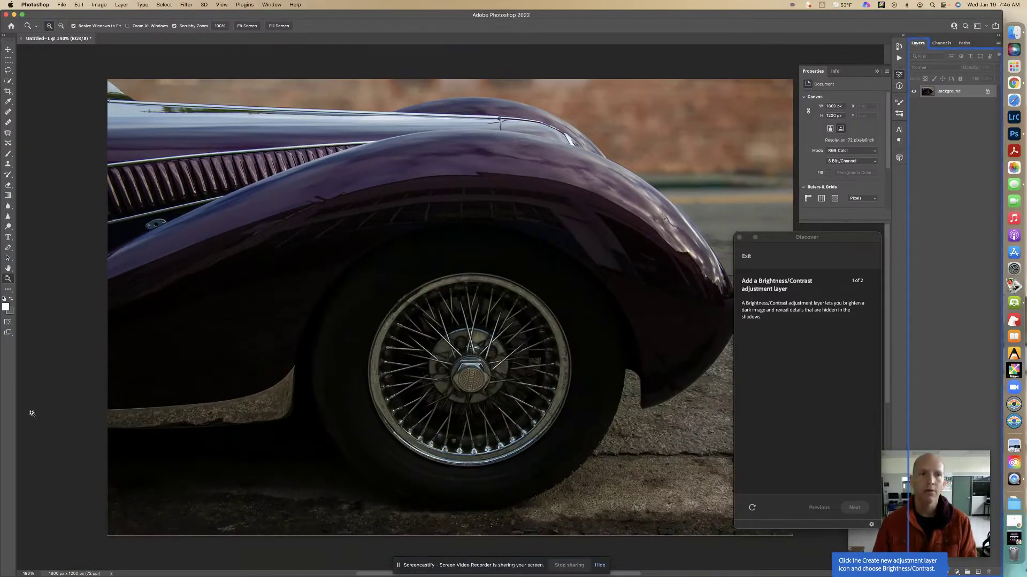
scroll(196, 361, "right", 5)
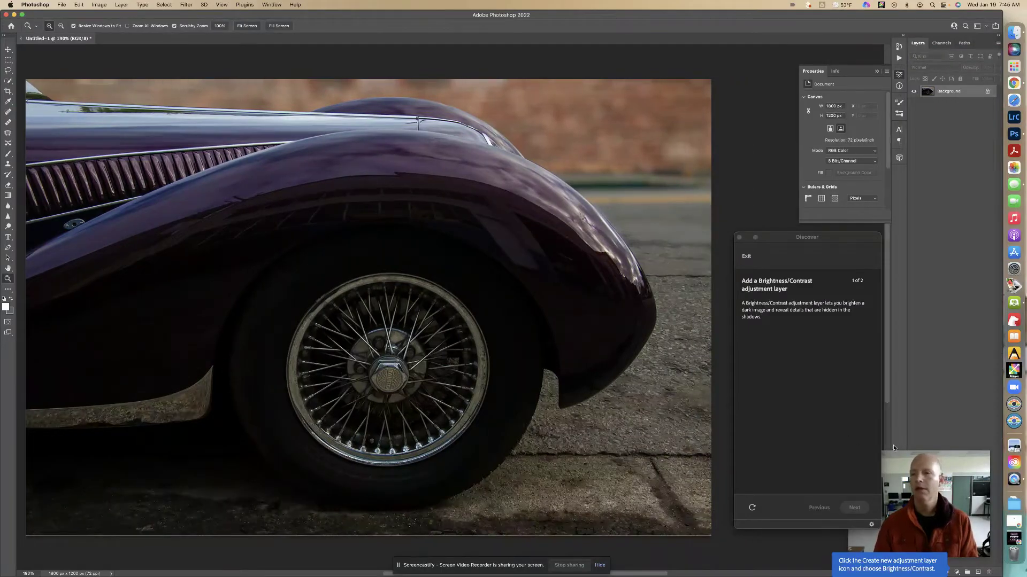
left_click(908, 455)
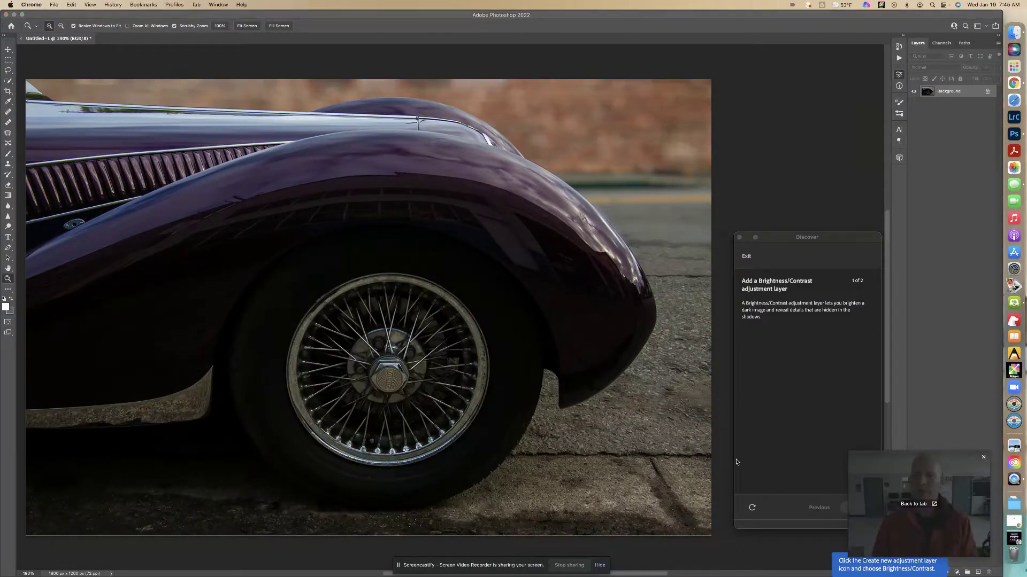
left_click_drag(922, 459, 636, 432)
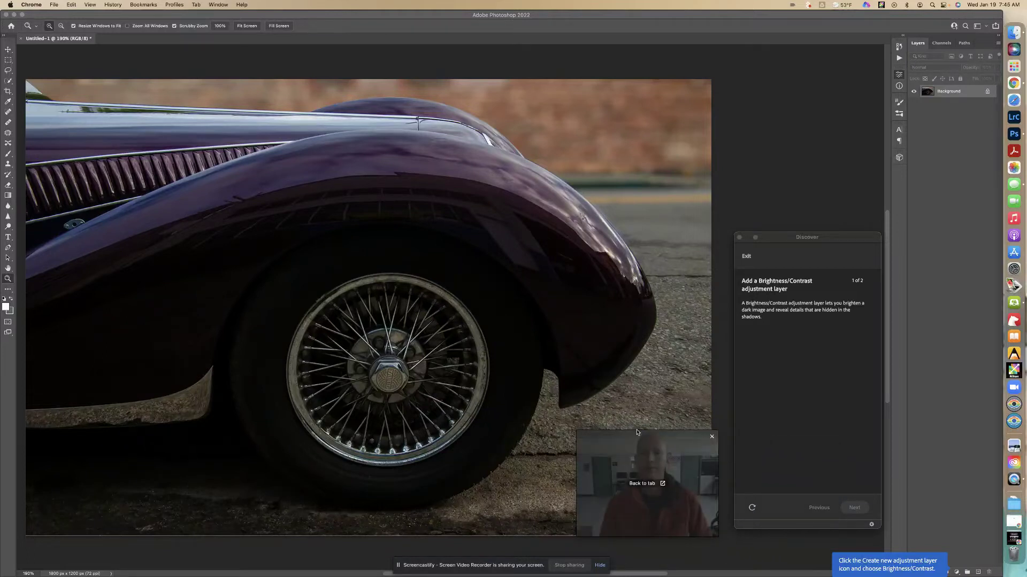
left_click(780, 297)
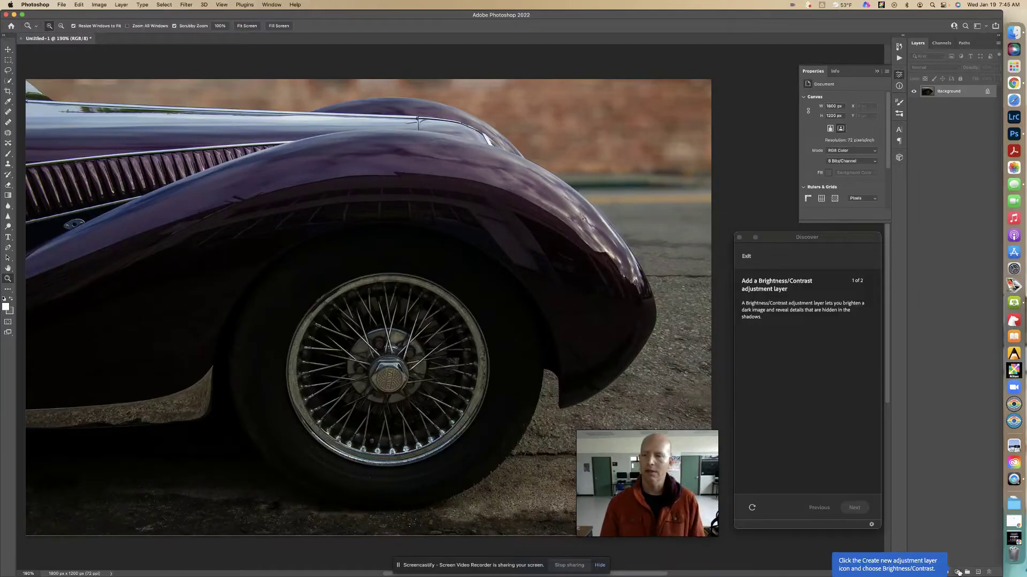
- Add a Brightness/Contrast adjustment layer and raise its brightness to about 125
left_click(957, 572)
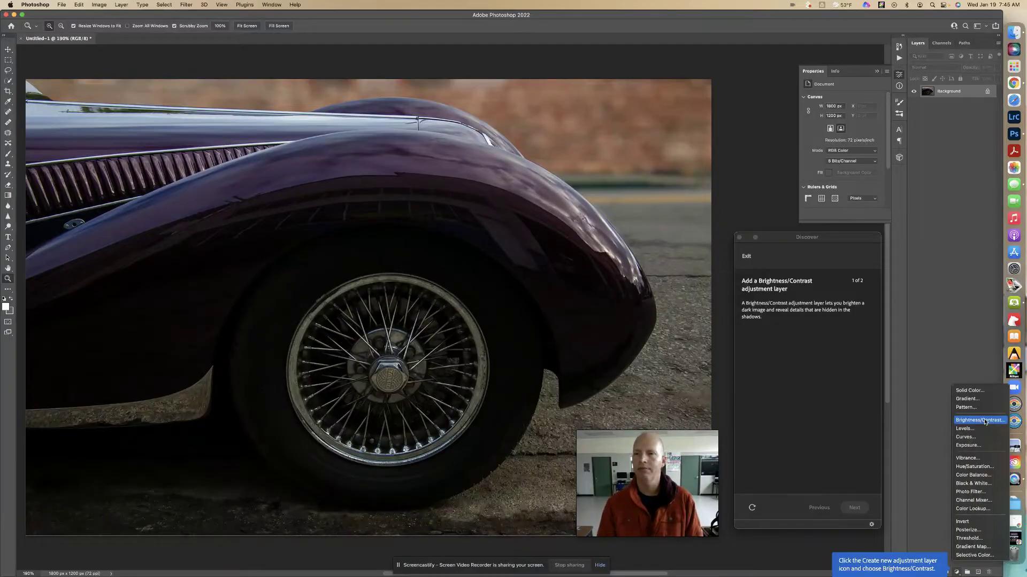
left_click(980, 421)
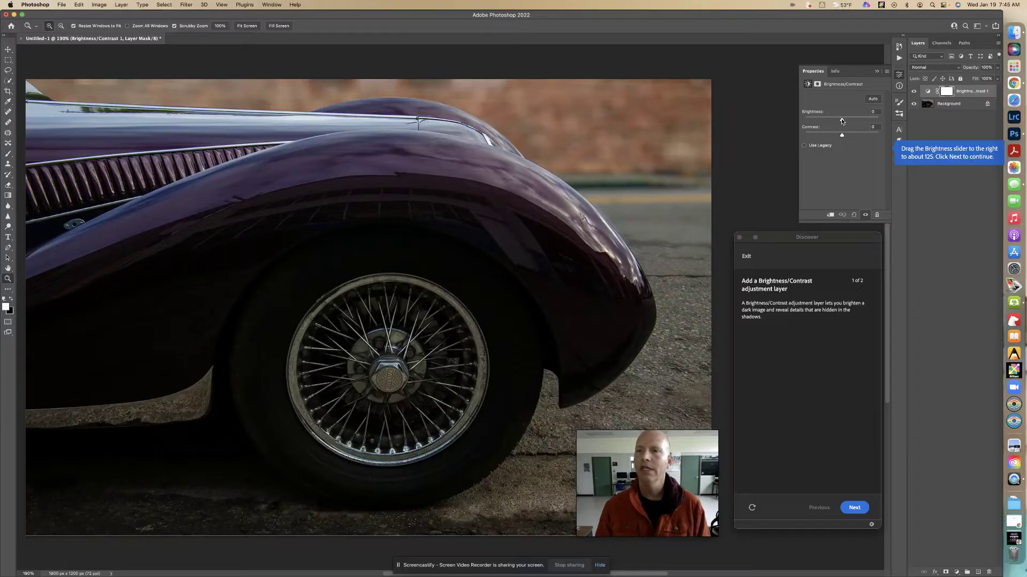
left_click_drag(841, 121, 871, 121)
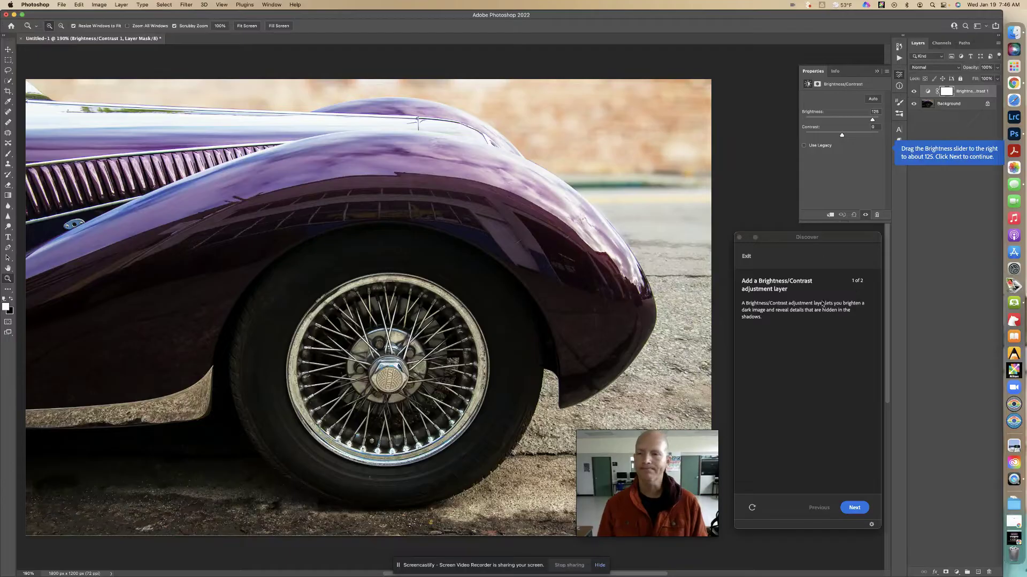
- Advance the tutorial to its contrast tip
left_click(853, 509)
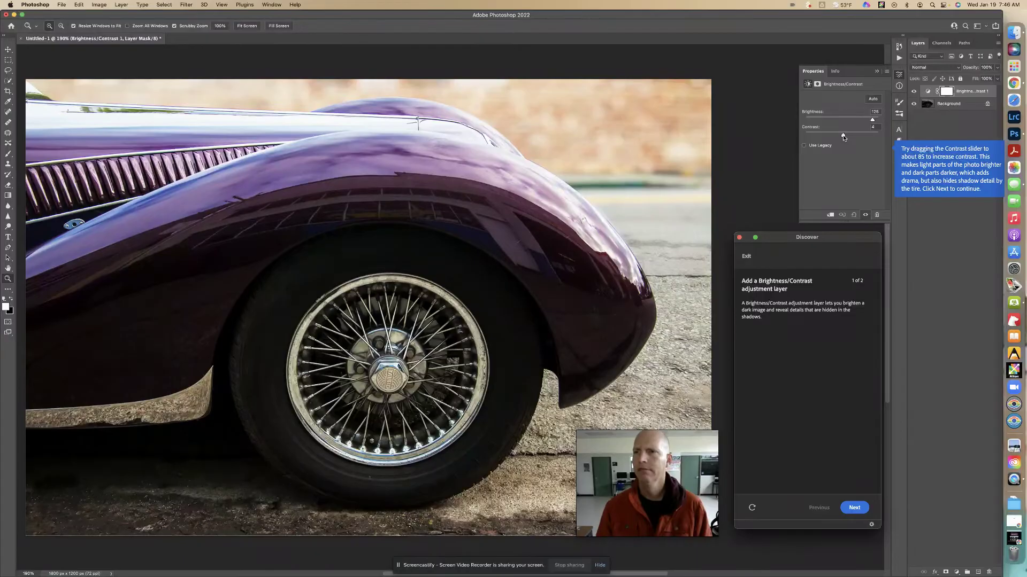
- Raise the contrast to about 85 and move the tutorial to its next instruction
left_click_drag(843, 137, 843, 136)
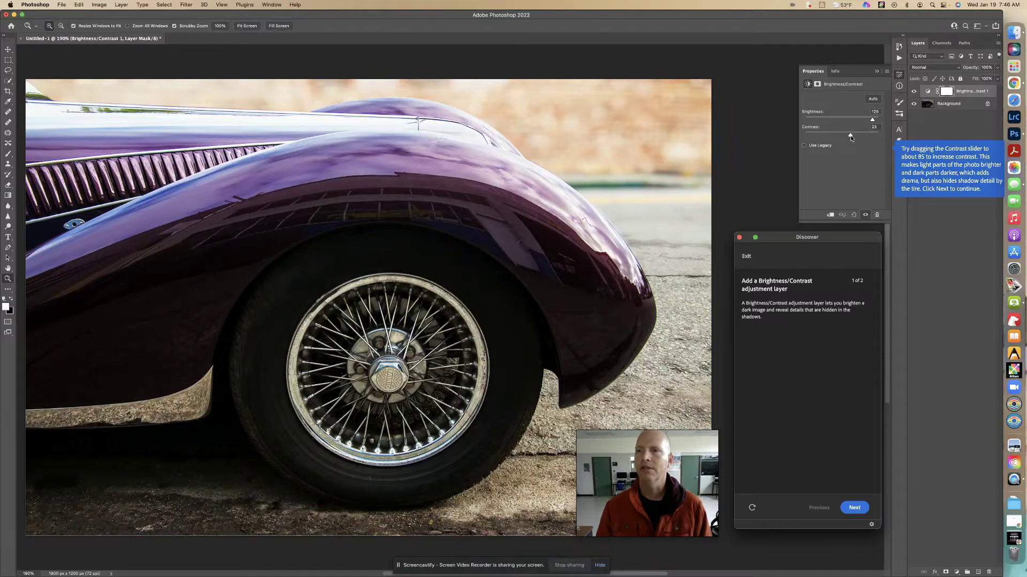
left_click_drag(853, 136, 859, 138)
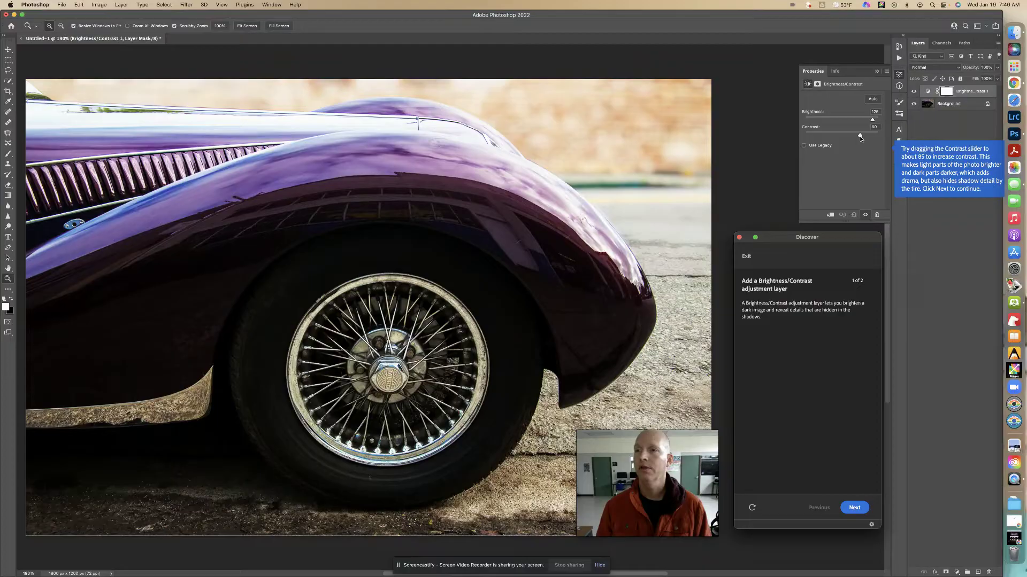
left_click_drag(862, 136, 863, 138)
left_click_drag(865, 137, 867, 138)
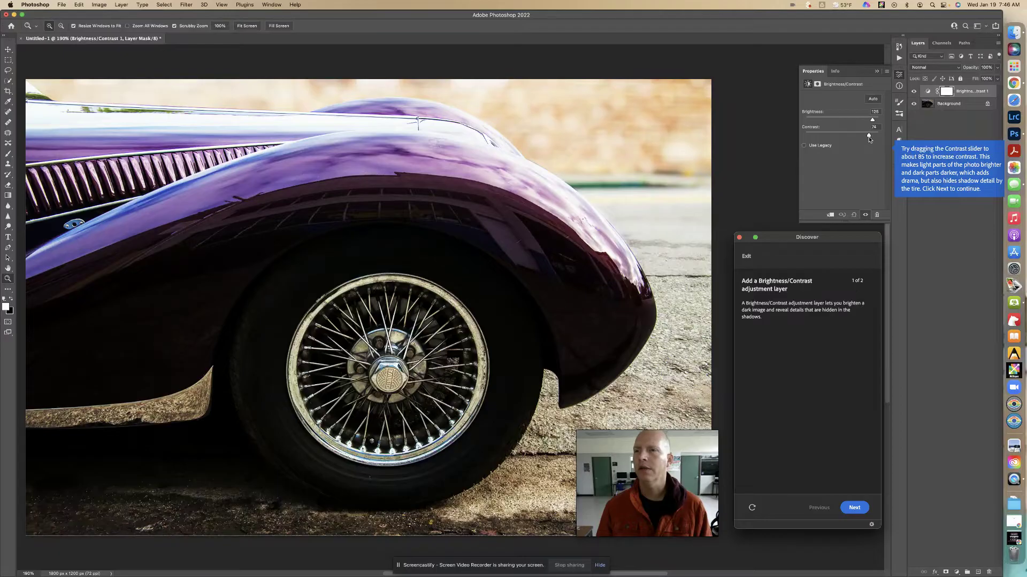
left_click_drag(872, 138, 873, 139)
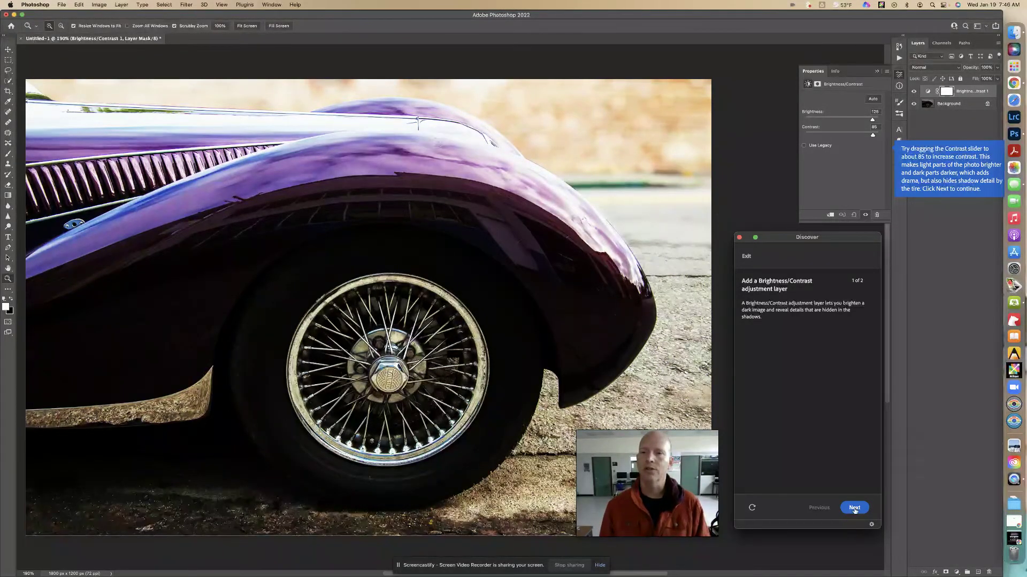
left_click(854, 508)
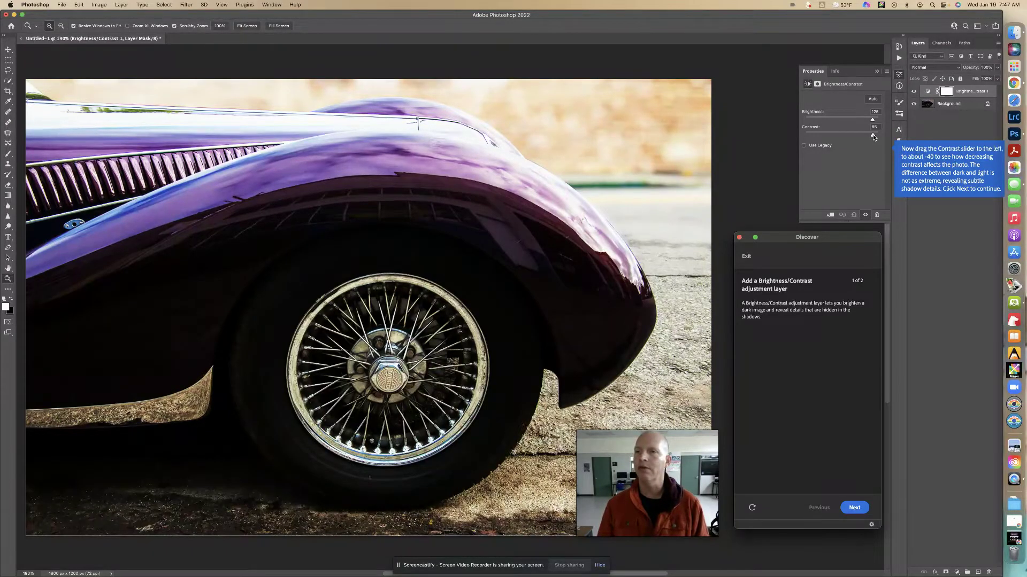
- Lower the contrast to about -40 and advance the tutorial to step 2 of 2
left_click_drag(873, 137, 815, 136)
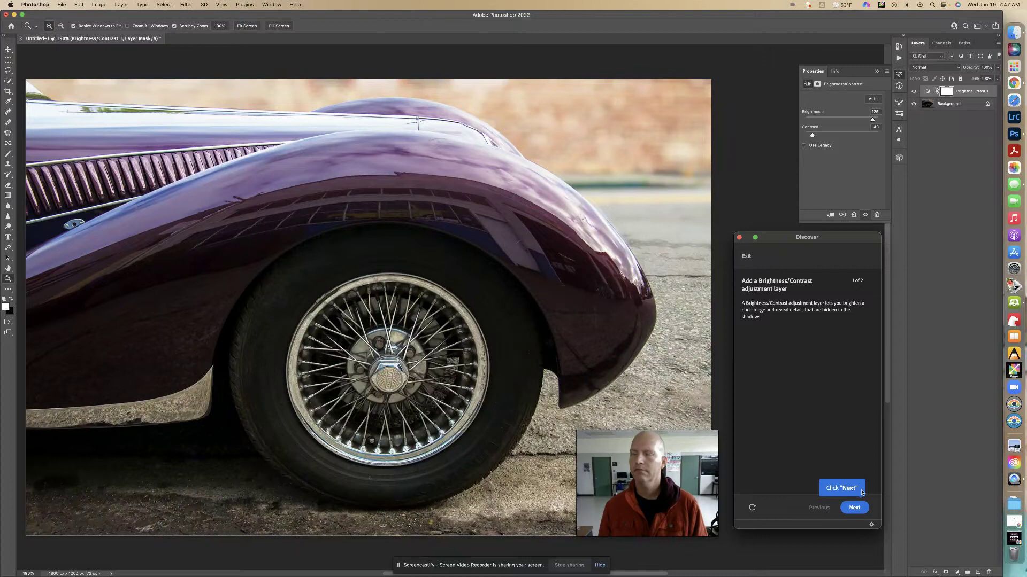
left_click(856, 508)
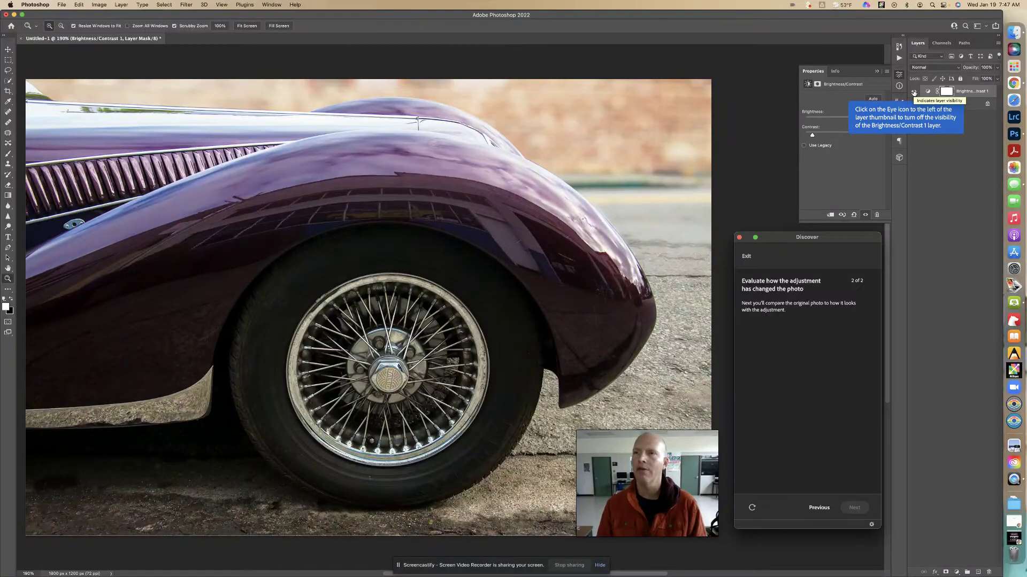
- Turn off the Brightness/Contrast 1 layer's eye icon to show the original photo
left_click(913, 93)
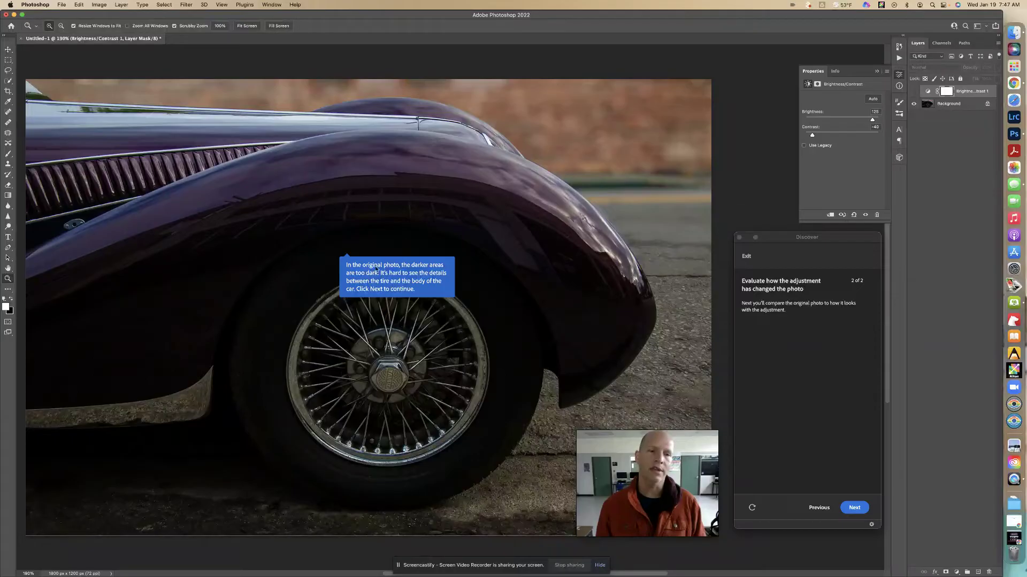
- Re-enable Brightness/Contrast 1 and advance the tutorial to its completion message
left_click(855, 509)
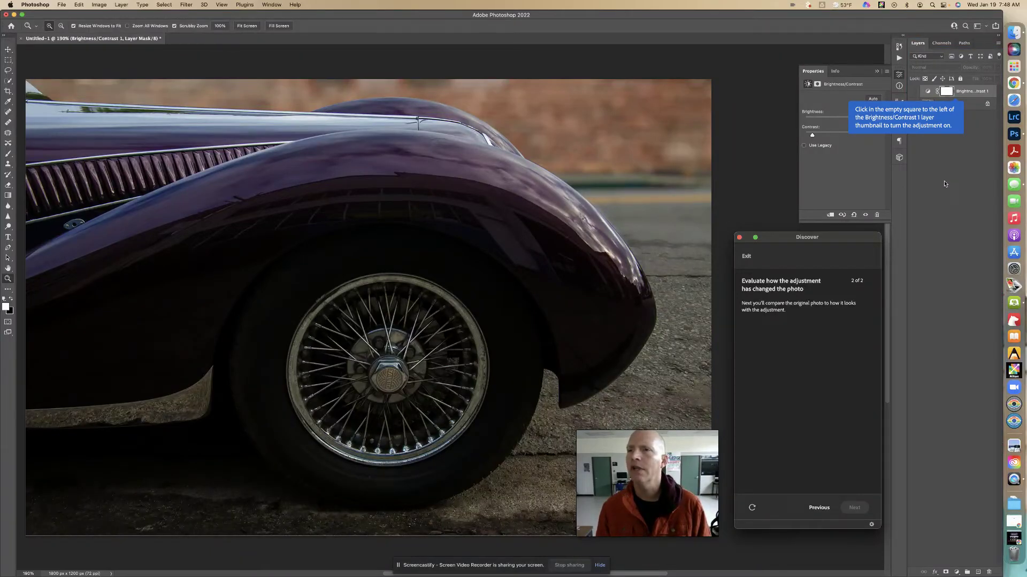
left_click(914, 90)
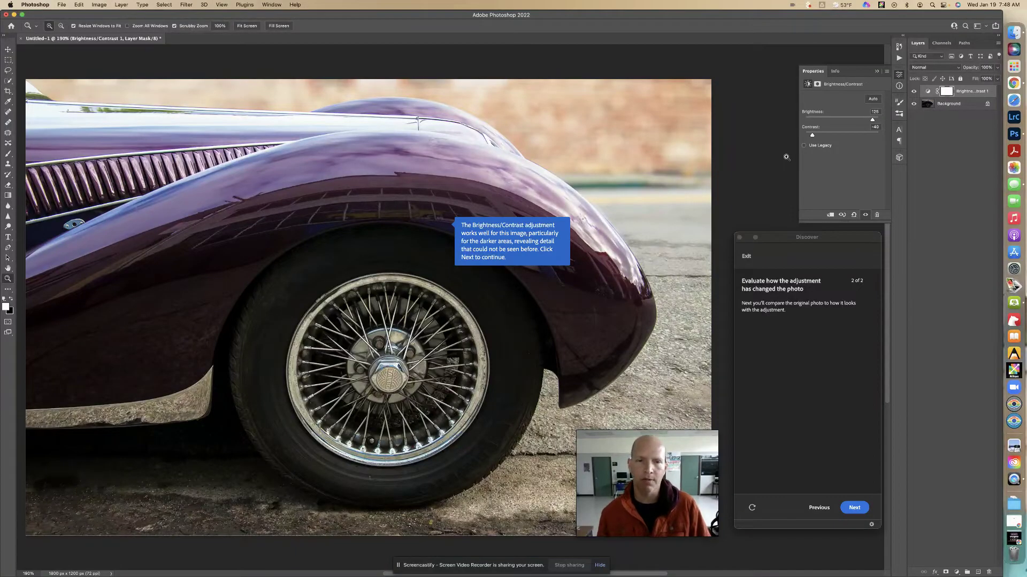
left_click(857, 512)
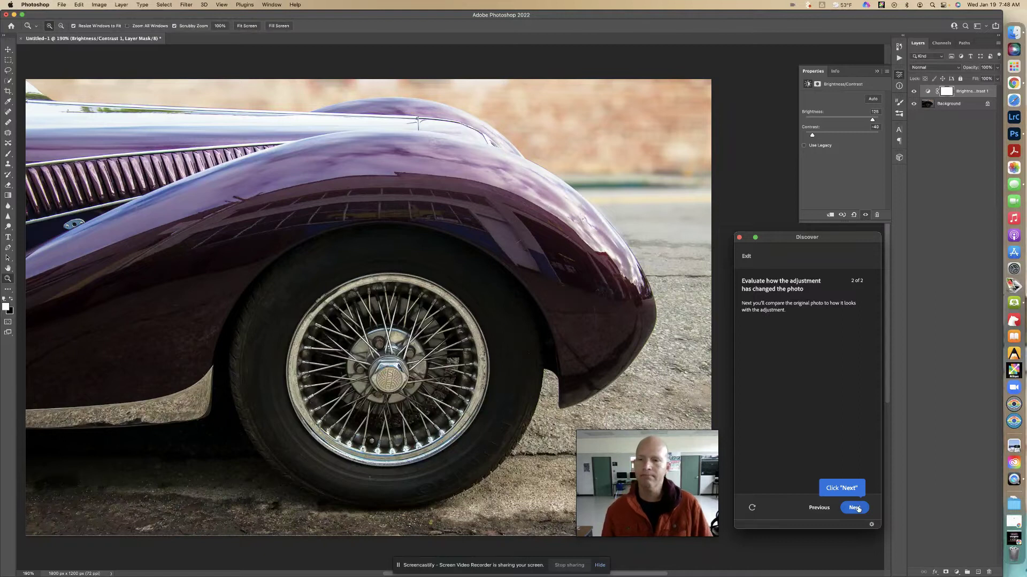
left_click(856, 509)
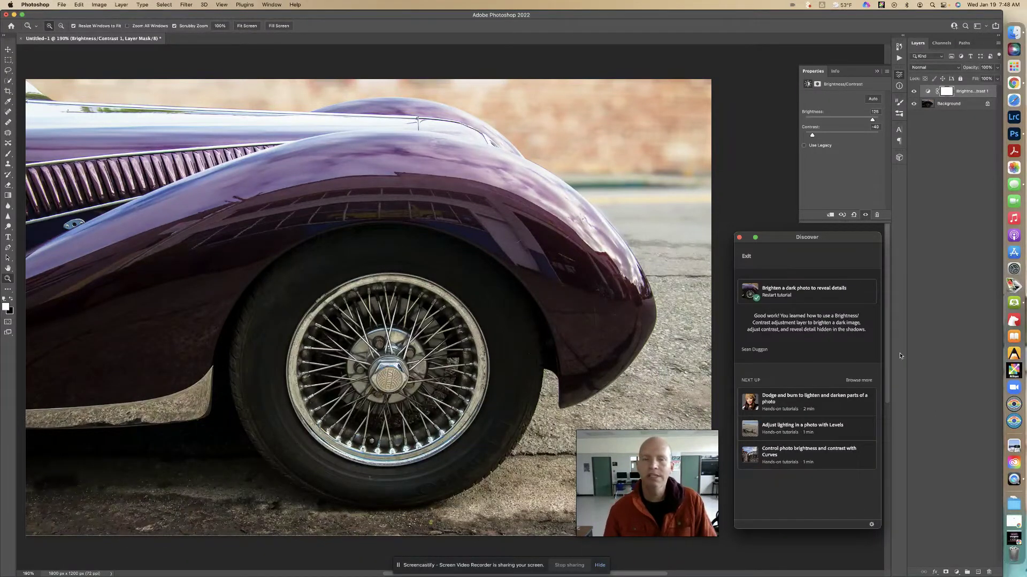
- Toggle Brightness/Contrast 1 off and on to compare, then collapse the Properties panel
left_click(913, 92)
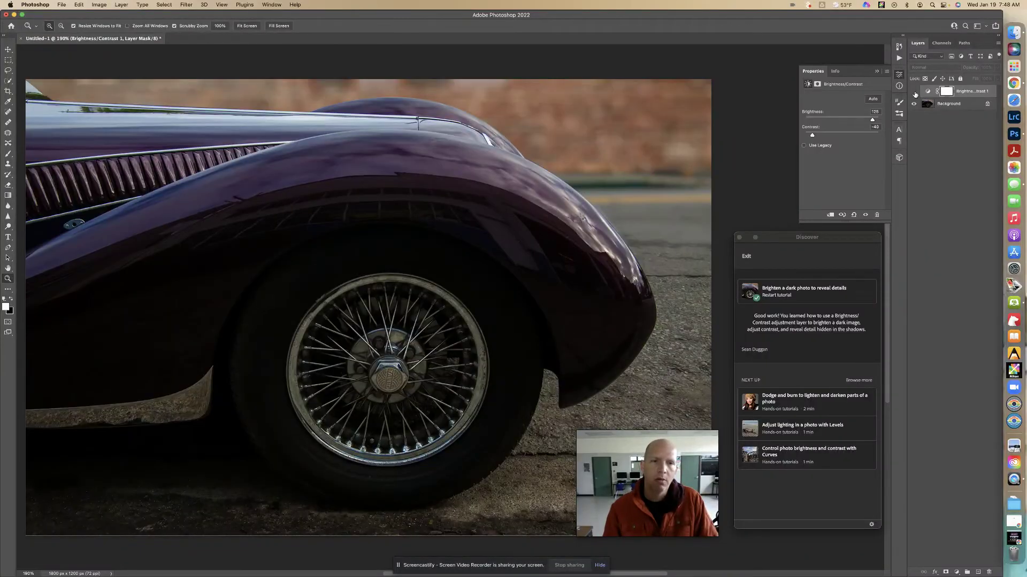
left_click(914, 92)
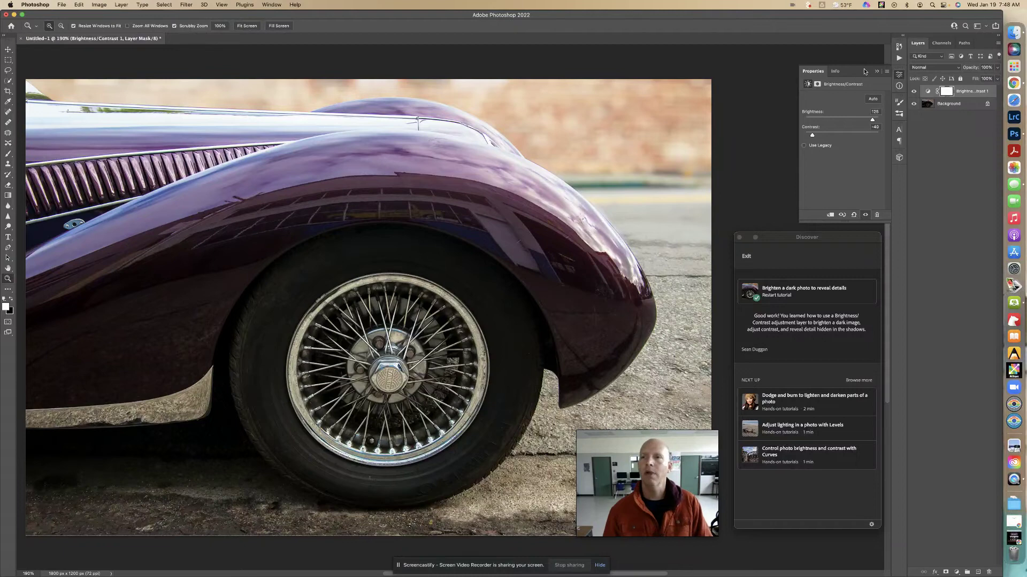
left_click(899, 76)
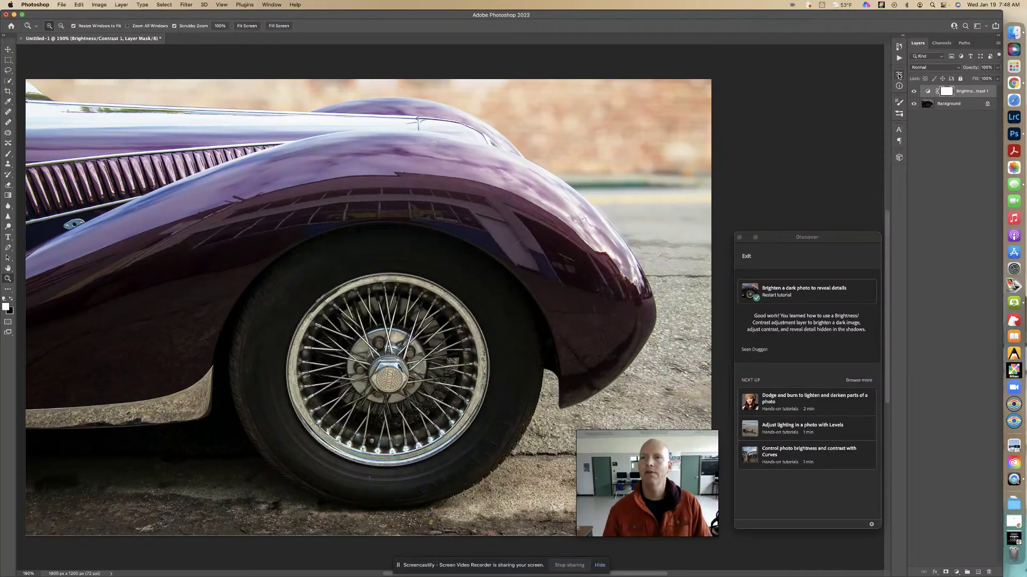
- Start Save a Copy from the File menu, choosing to save on the computer rather than the cloud
left_click(62, 5)
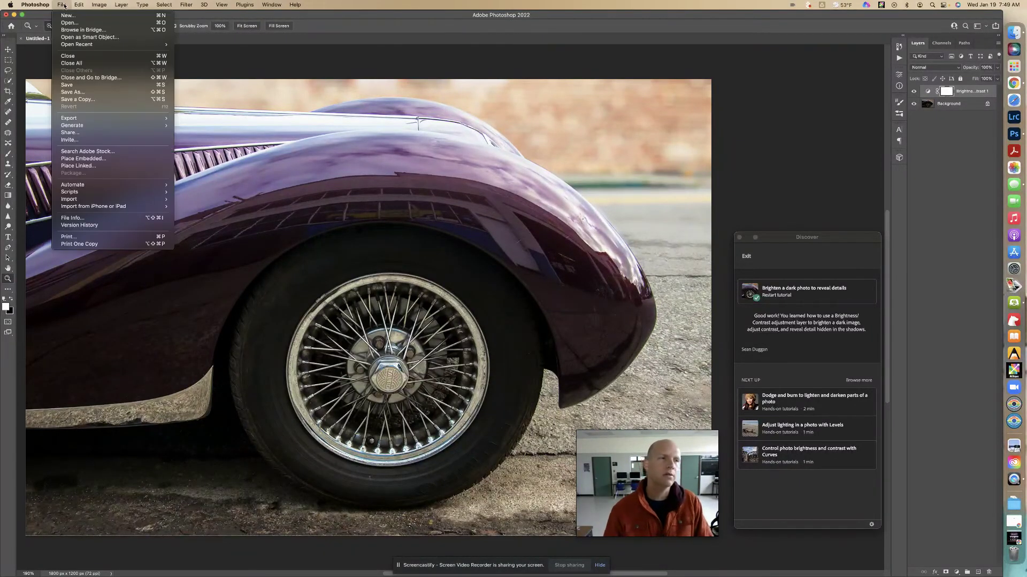
left_click(95, 101)
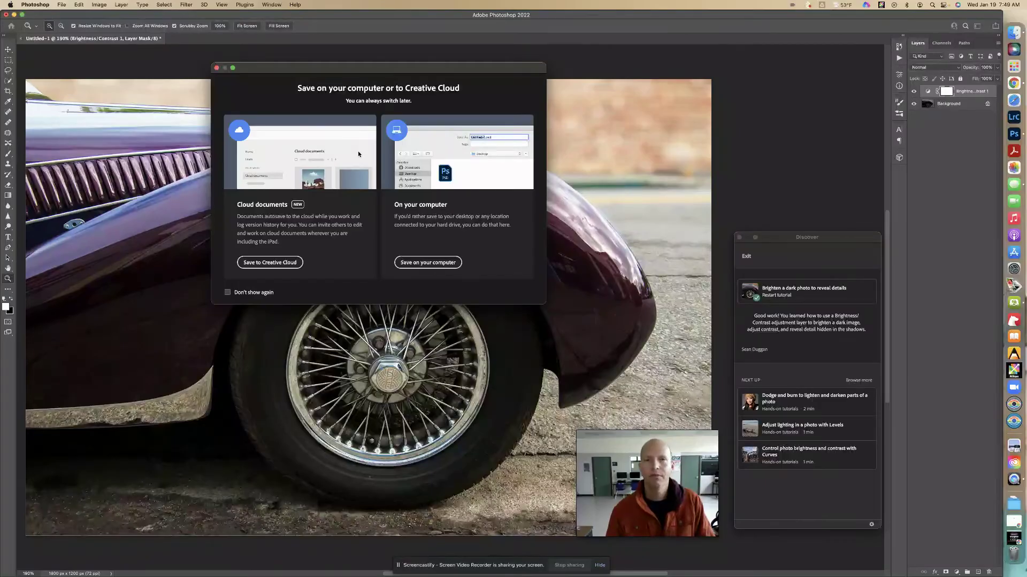
left_click(438, 264)
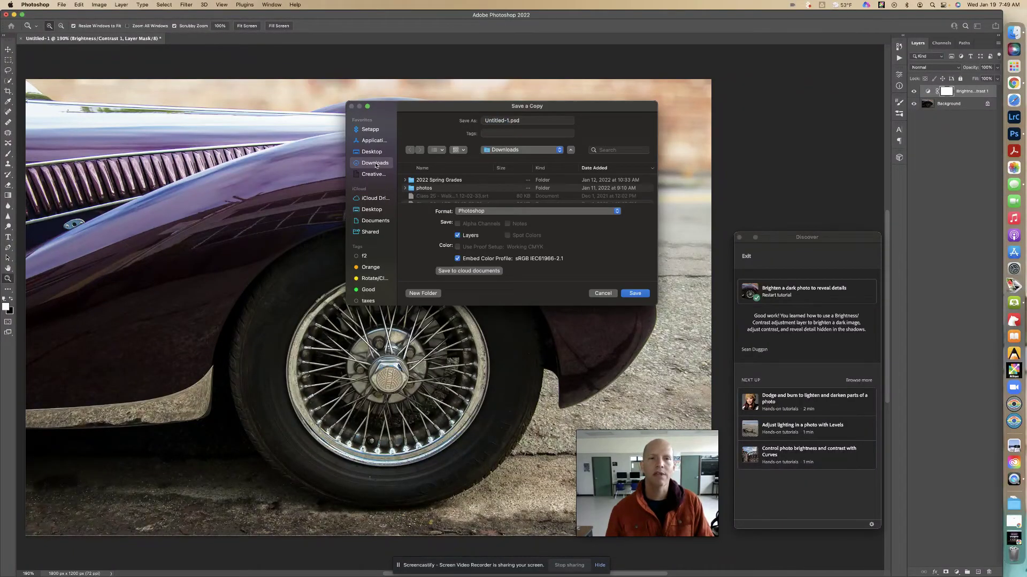
- Save the copy as a JPEG named 'Brighten a dark photo to reveal details', replacing 'Untitled-1'
left_click(481, 211)
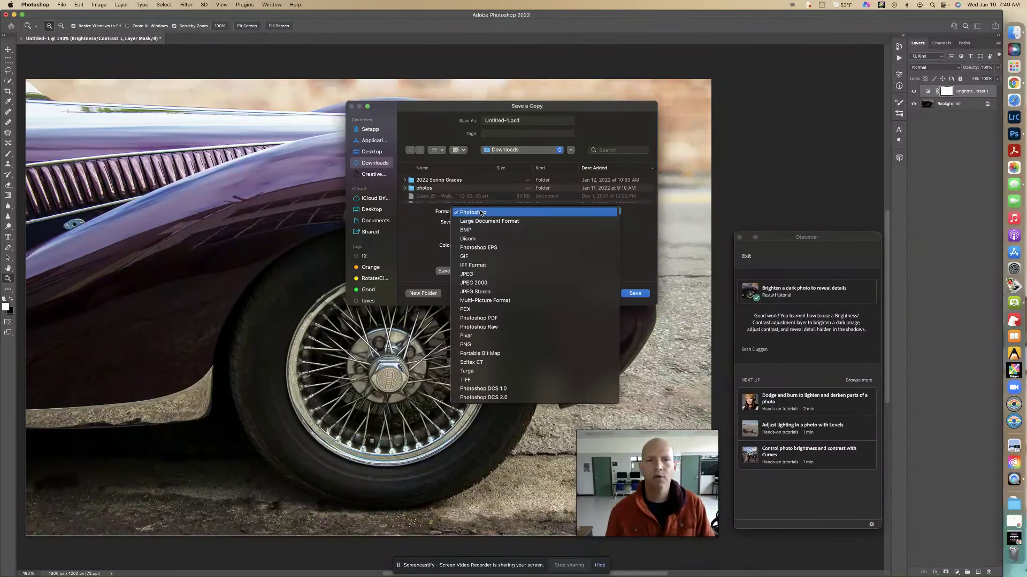
left_click(472, 273)
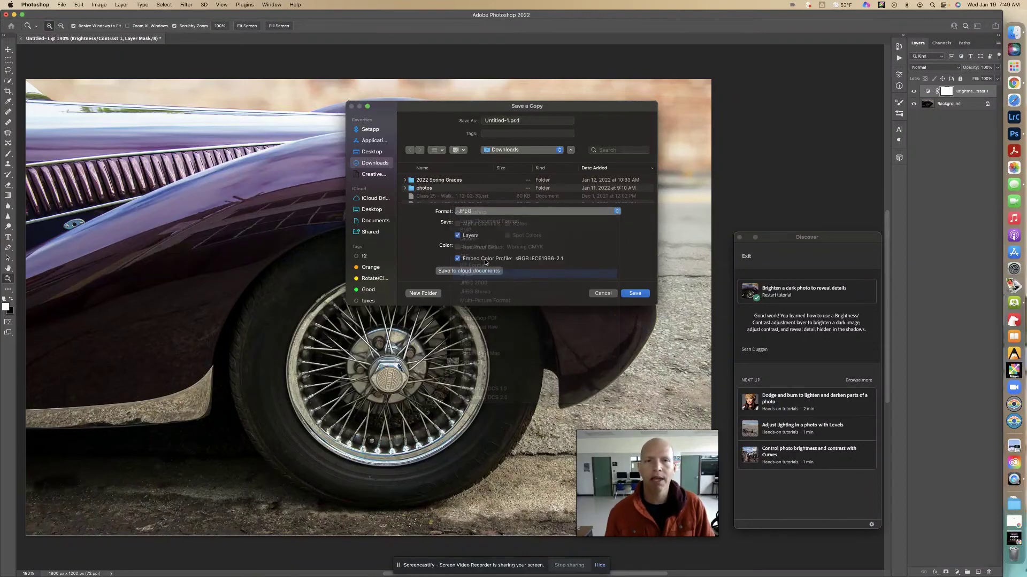
left_click(508, 120)
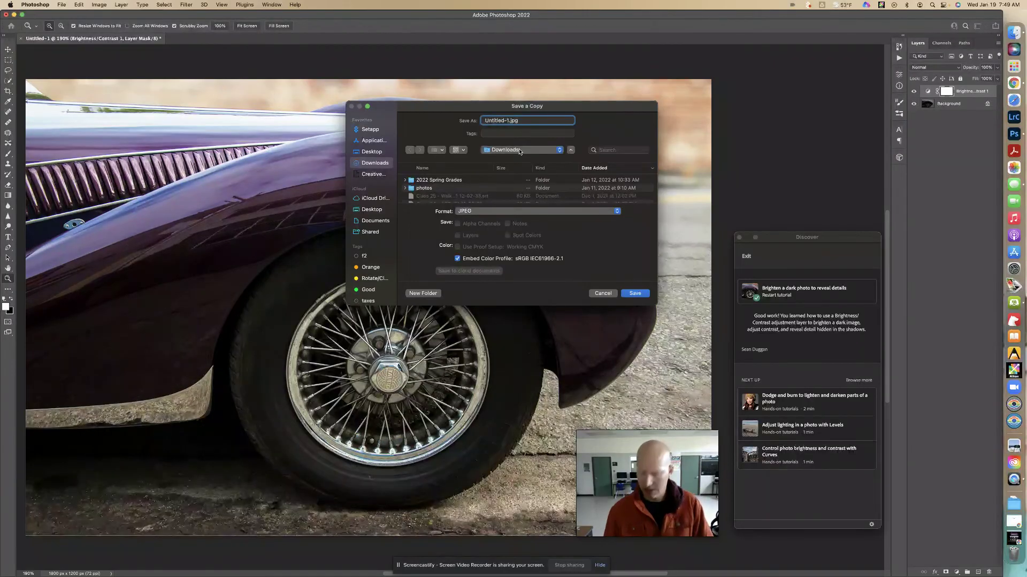
key("BackSpace")
key("BackSpace")
key("BackSpace")
key("BackSpace")
key("BackSpace")
key("BackSpace")
key("BackSpace")
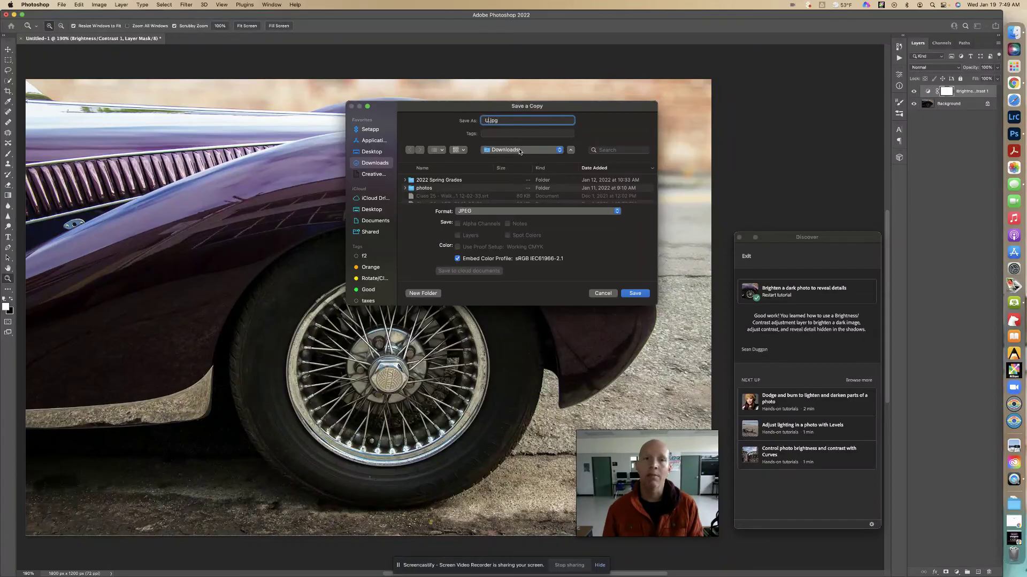
key("BackSpace")
key("BackSpace")
key("BackSpace")
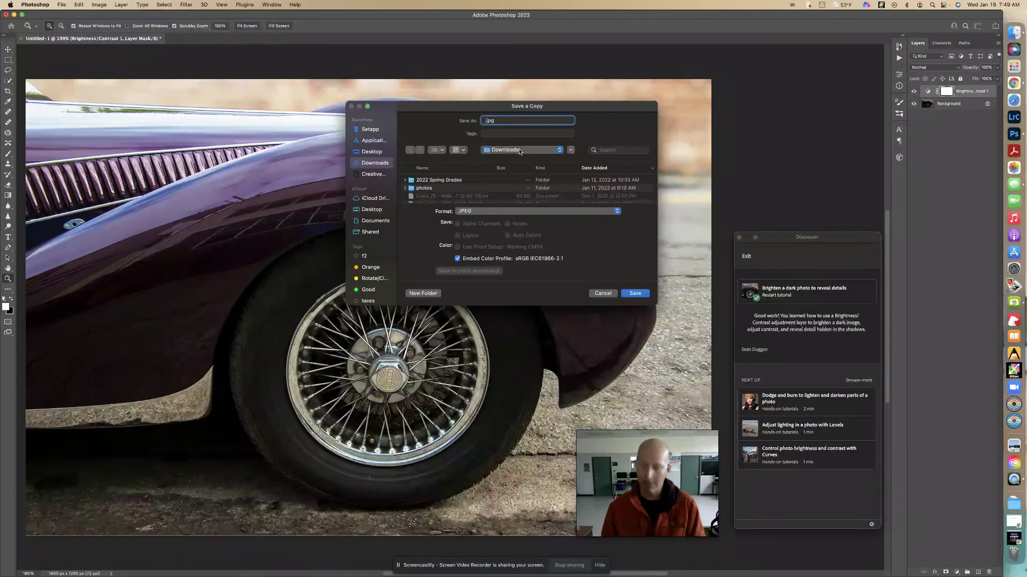
type("Brig")
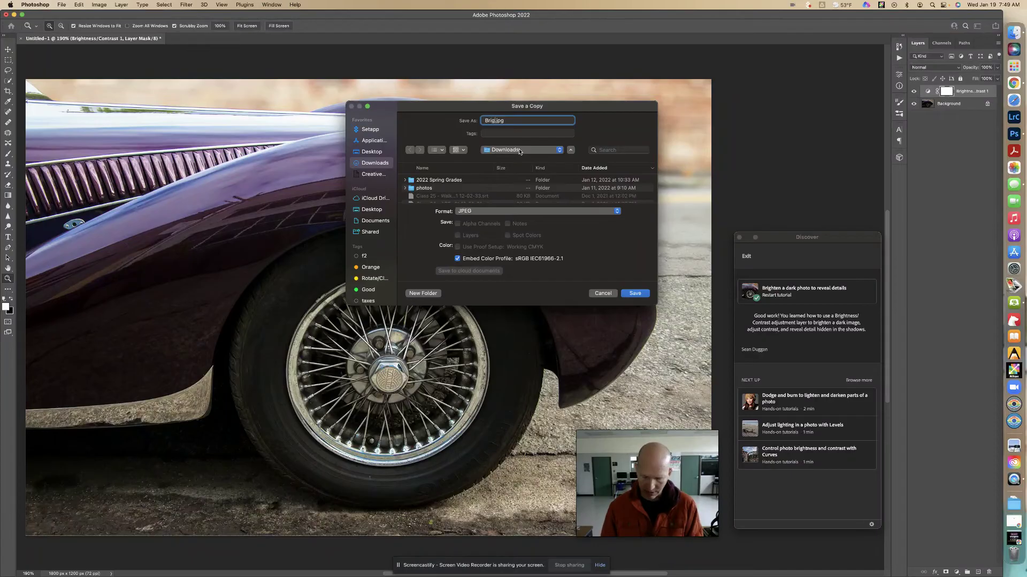
type("hten a")
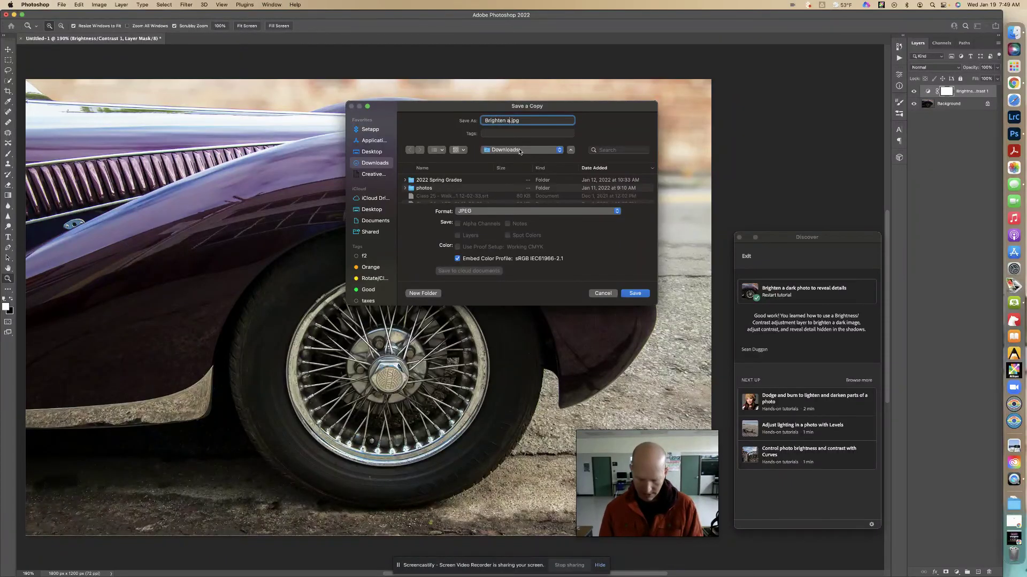
type(" dark ")
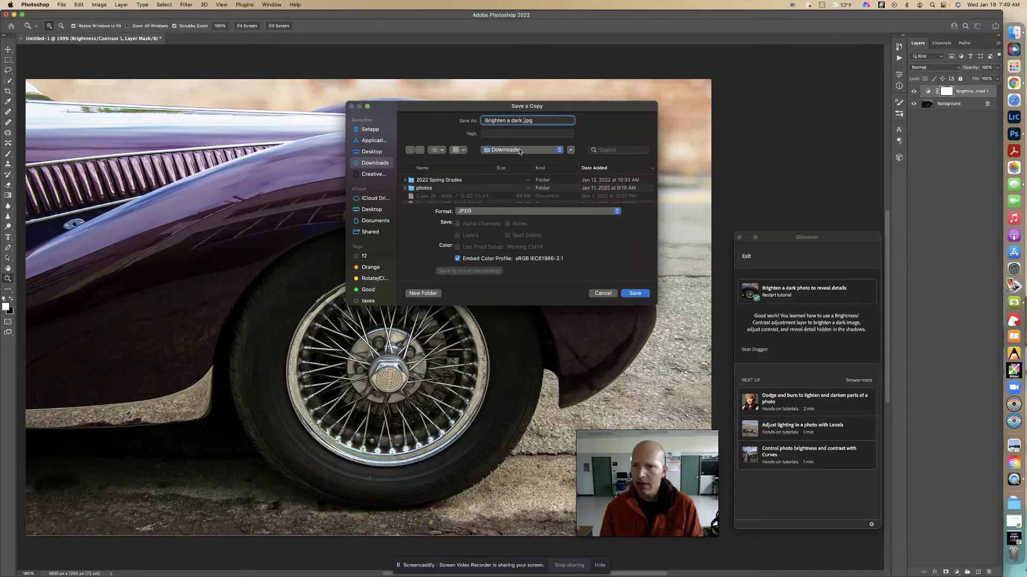
type("photo")
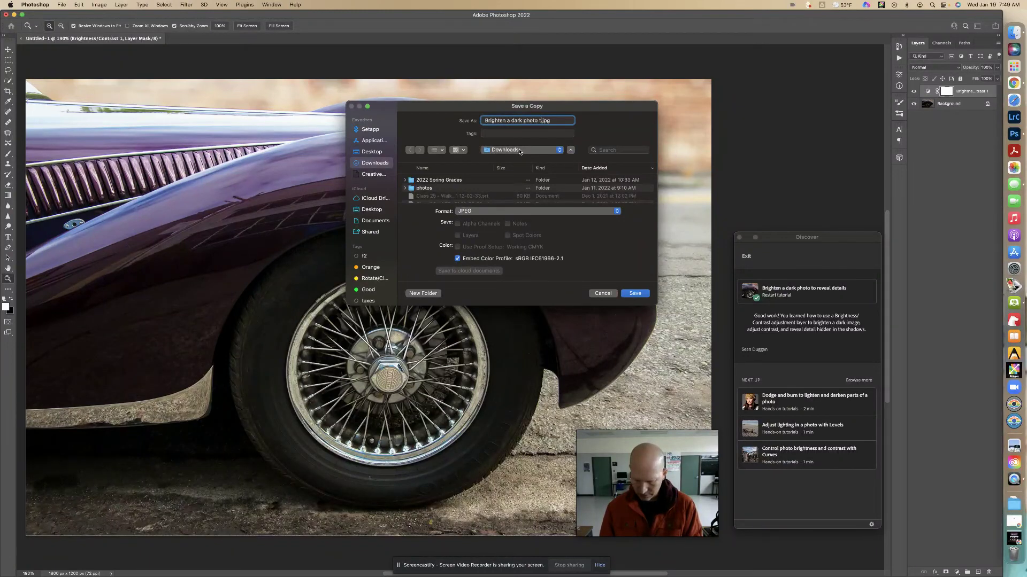
type(" to reveal ")
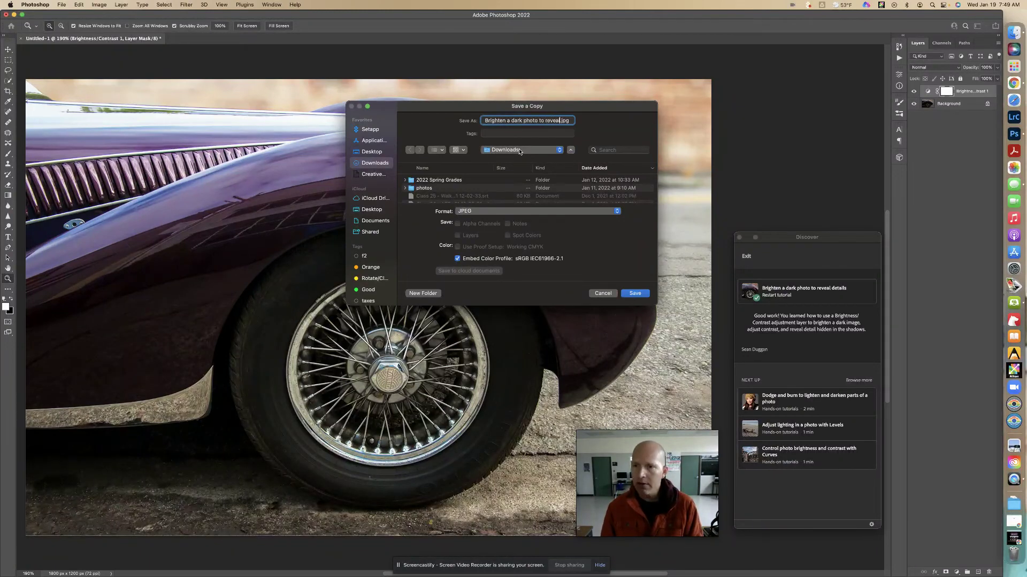
type("detai")
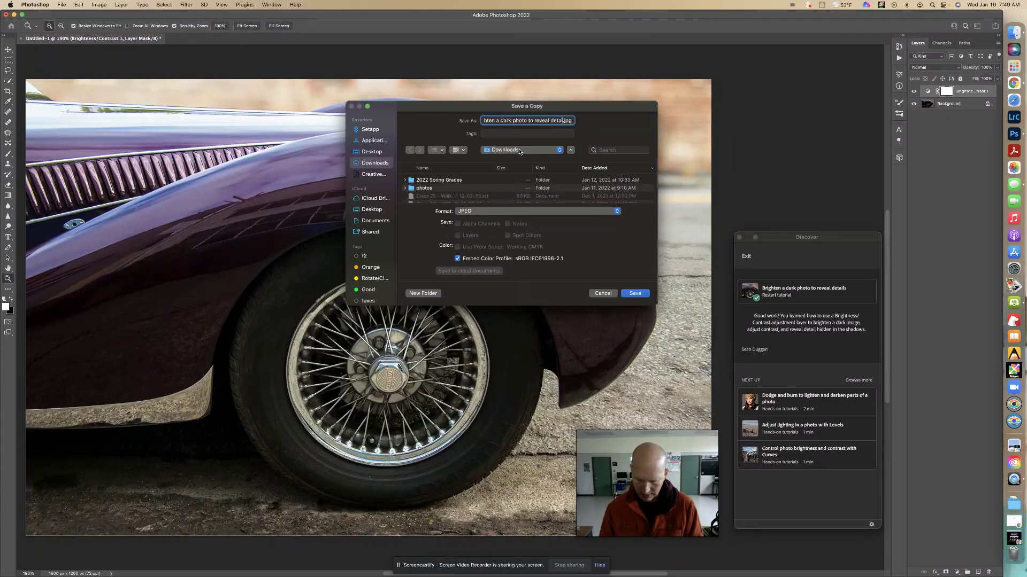
type("ls")
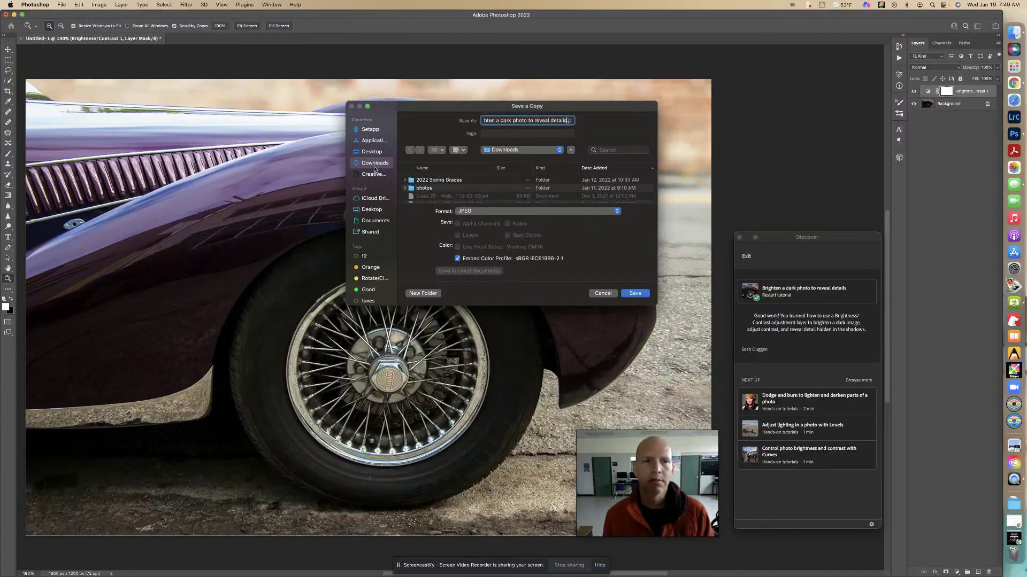
left_click(635, 294)
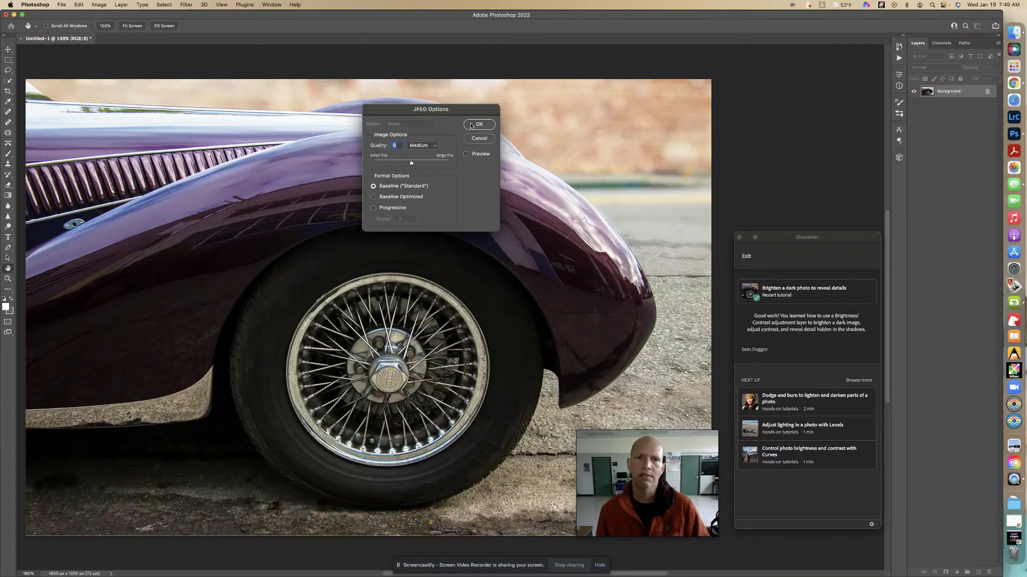
- Accept the medium-quality JPEG options, then switch over to Google Chrome
left_click(466, 127)
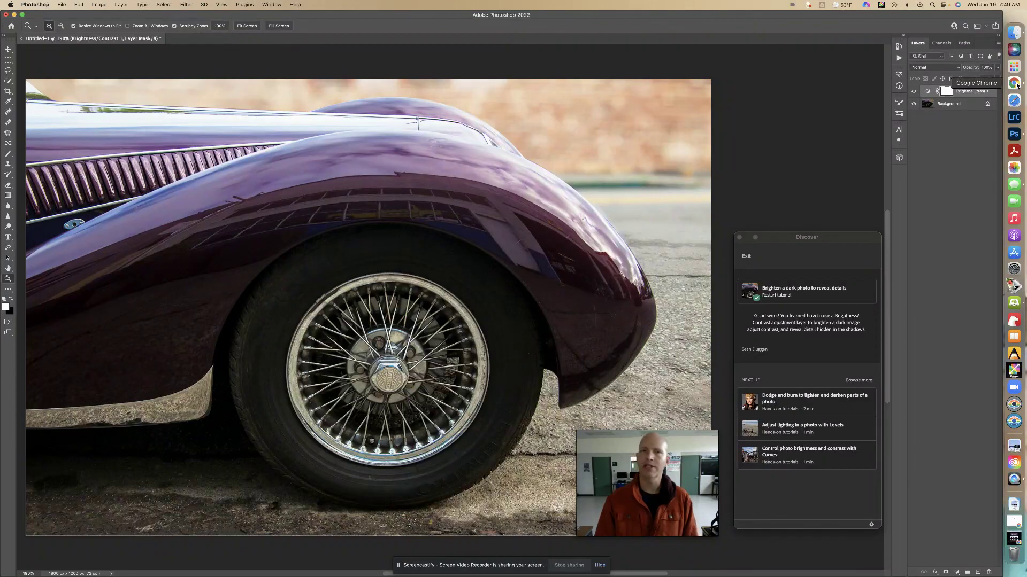
left_click(1014, 83)
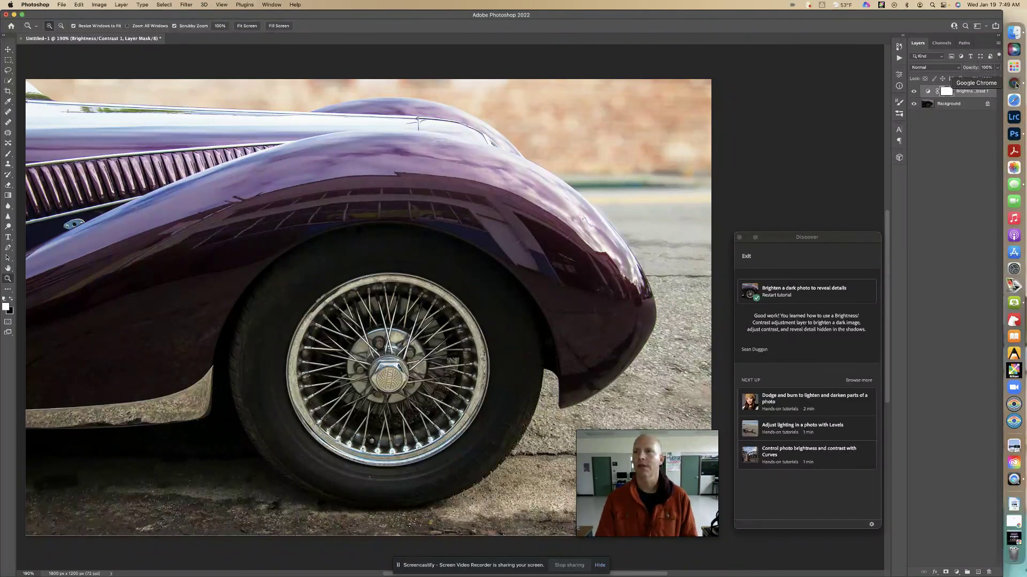